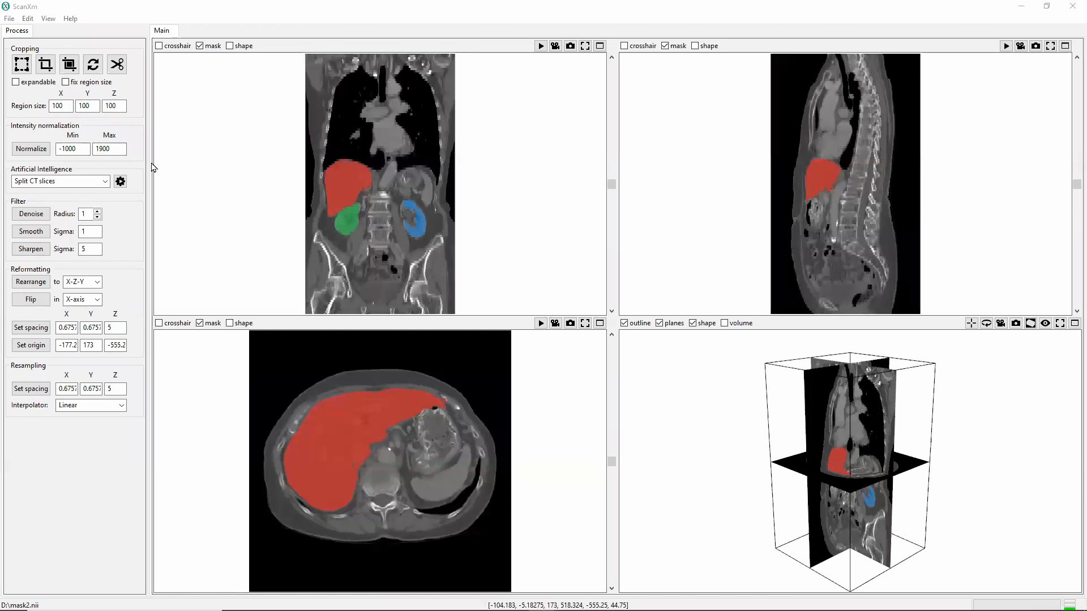
- Show the cropping box, try fitting it to the tissue and to the mask, and reset it to the full volume
click(22, 66)
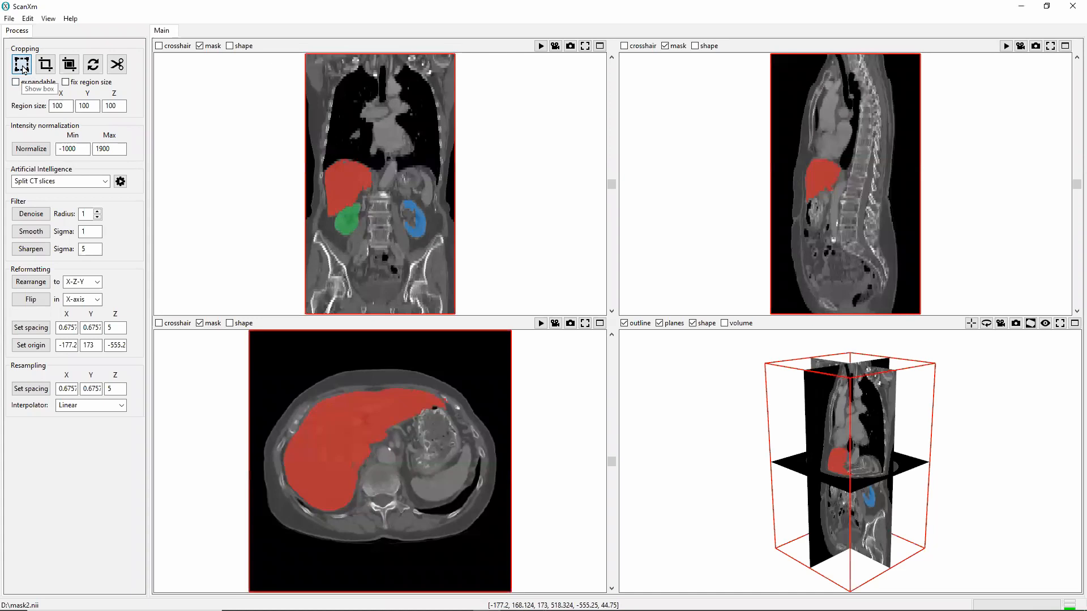
click(46, 66)
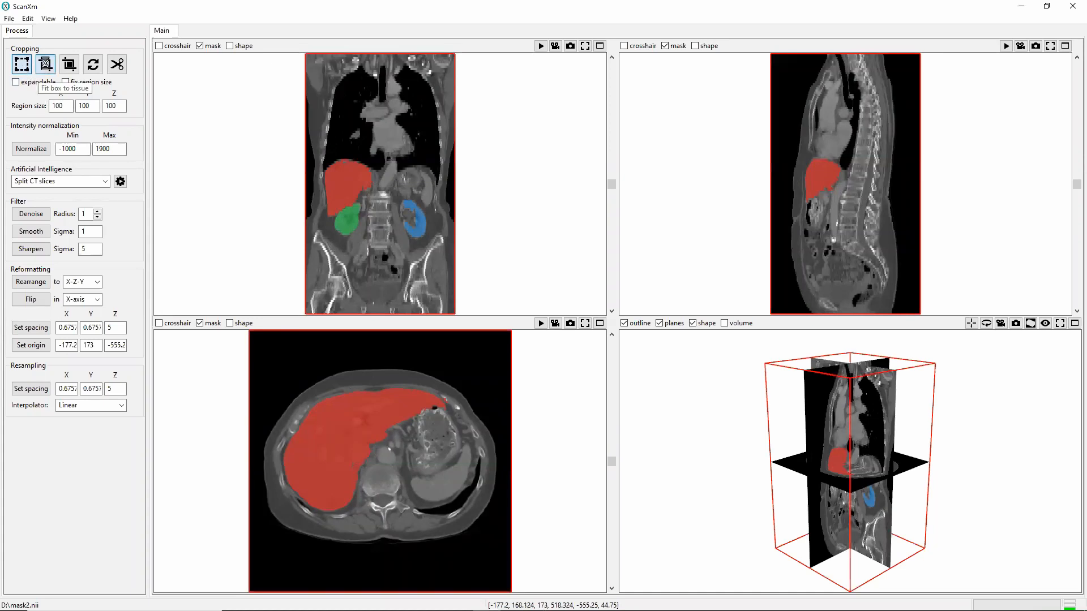
click(69, 65)
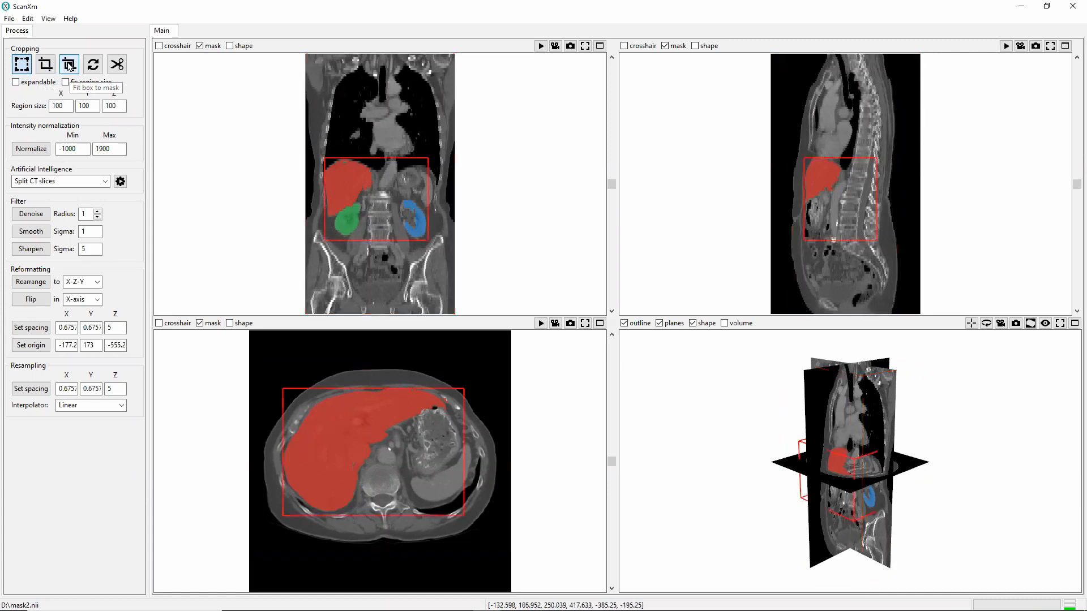
click(93, 66)
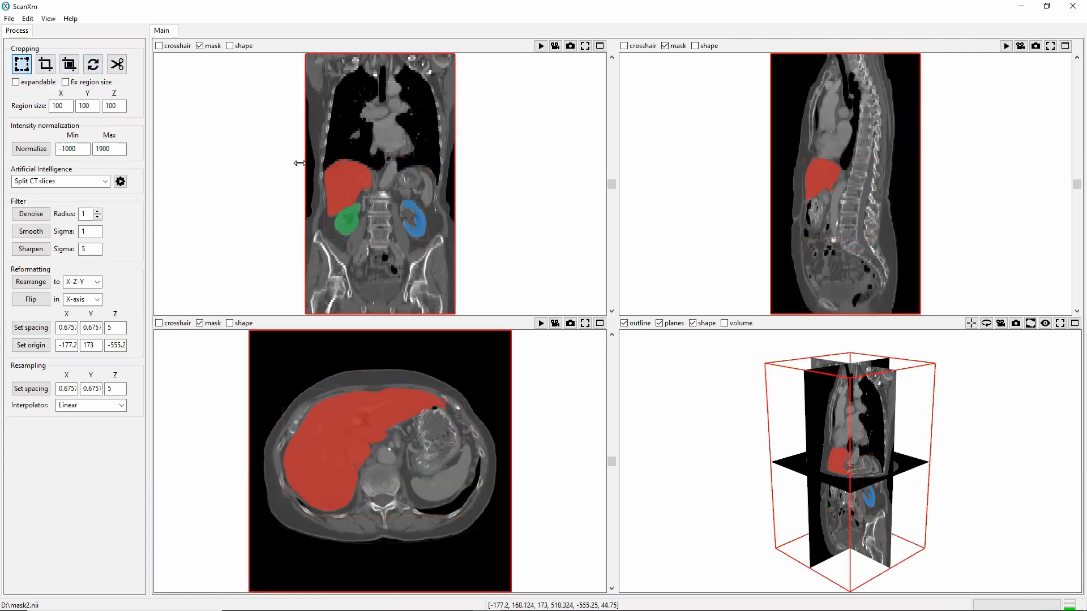
- Pull the crop box's low-X side inward to about -84.6, make the box expandable, and extend its opposite side beyond the volume
drag(306, 164, 343, 164)
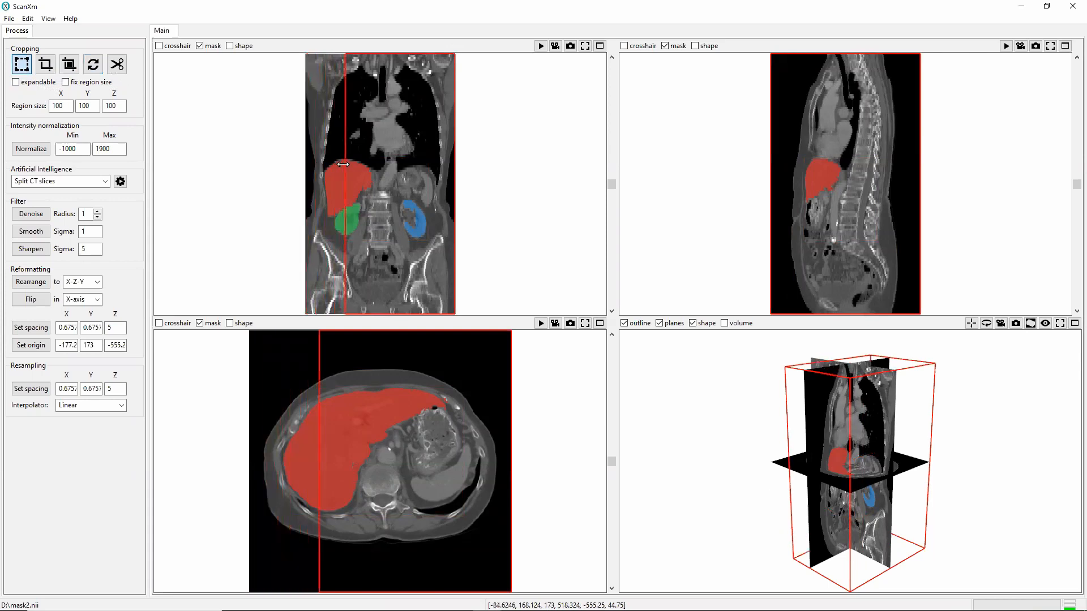
click(39, 83)
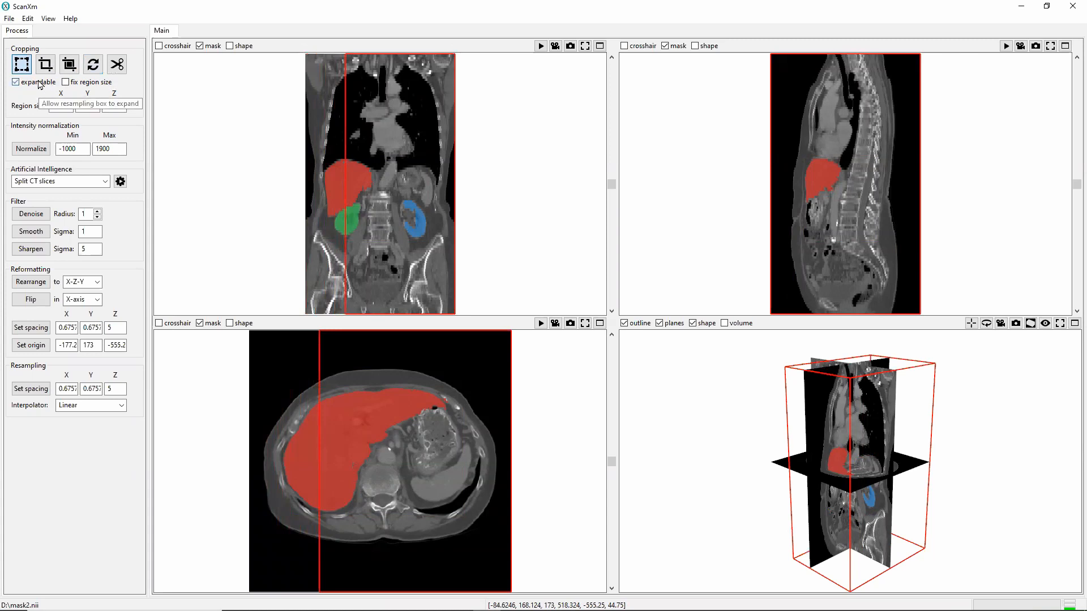
drag(455, 172, 488, 172)
- Fix the crop region size at 100 × 100 × 100 and position the box around the heart in the coronal view
click(93, 84)
drag(343, 165, 368, 166)
drag(393, 55, 400, 113)
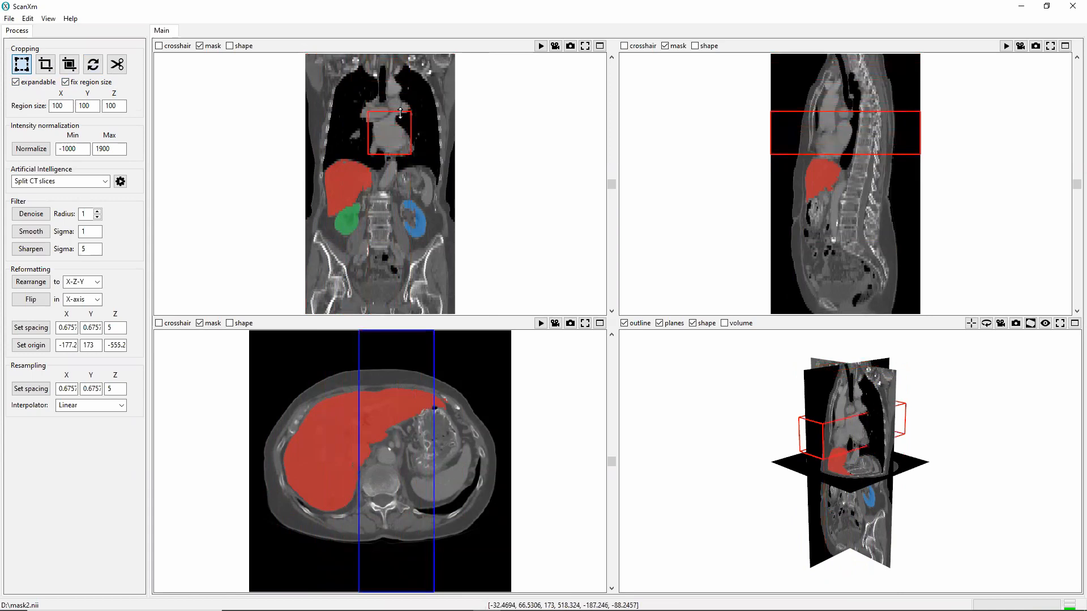
- Crop the volume to the tissue-fitted box and normalize its intensity to the range -1000 to 1900
click(46, 66)
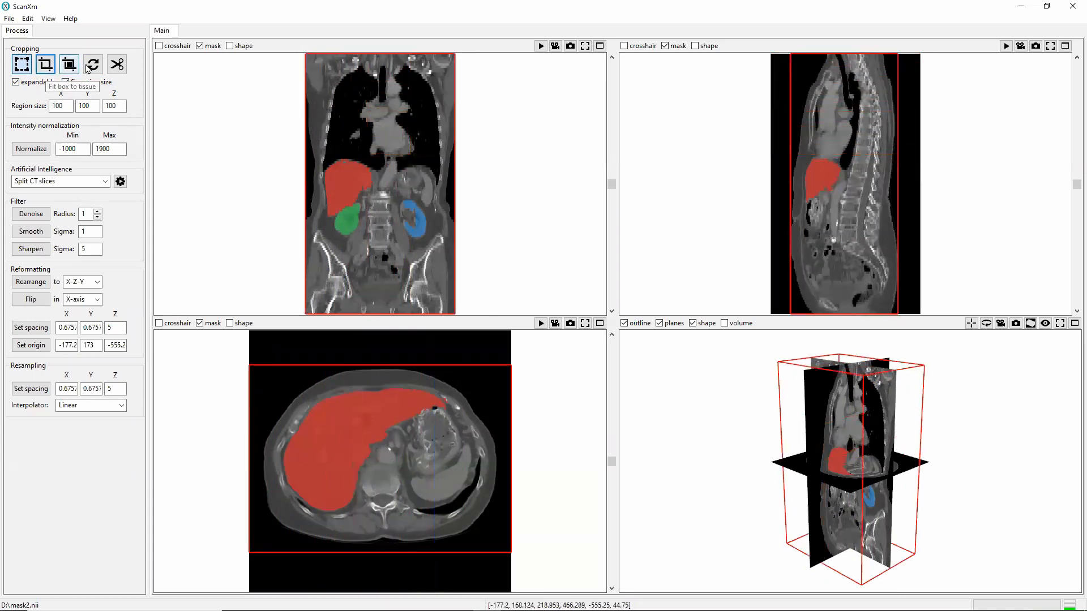
click(118, 65)
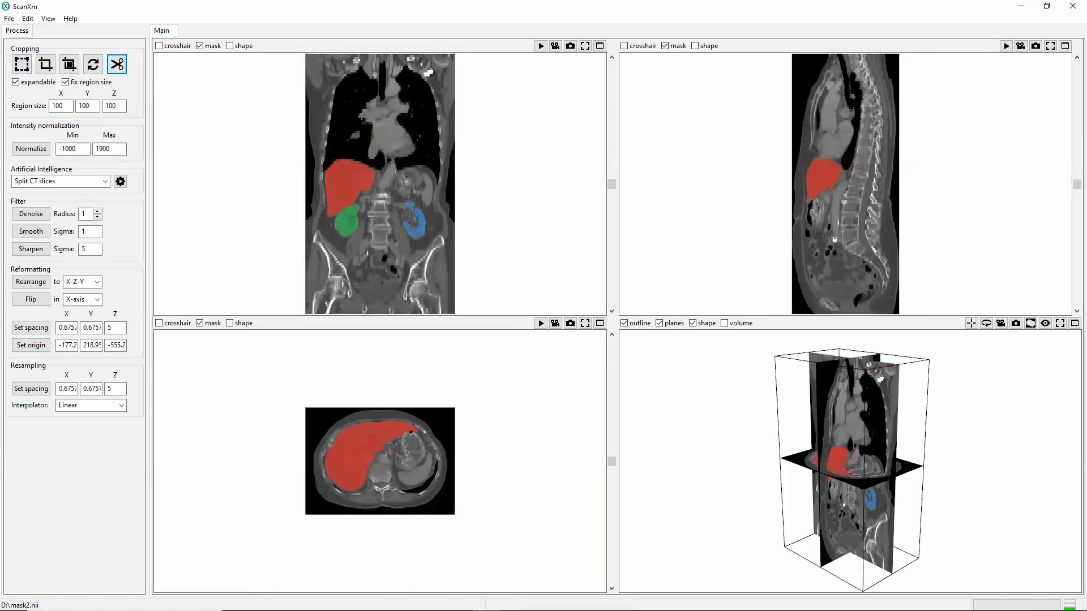
click(41, 150)
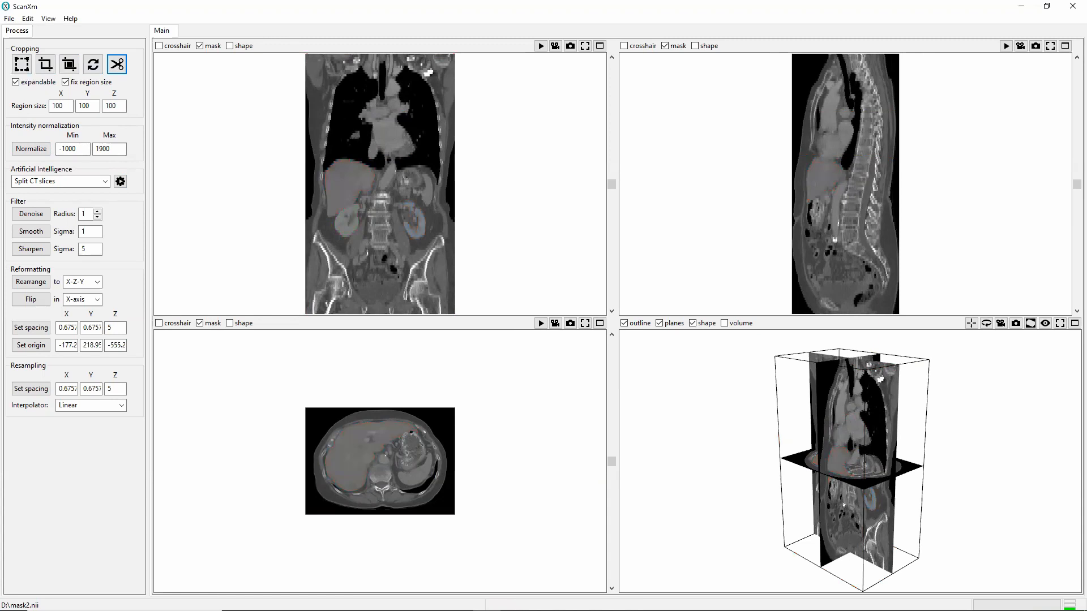
- Replace the slice planes with the volume rendering in the 3D view
click(660, 323)
click(724, 324)
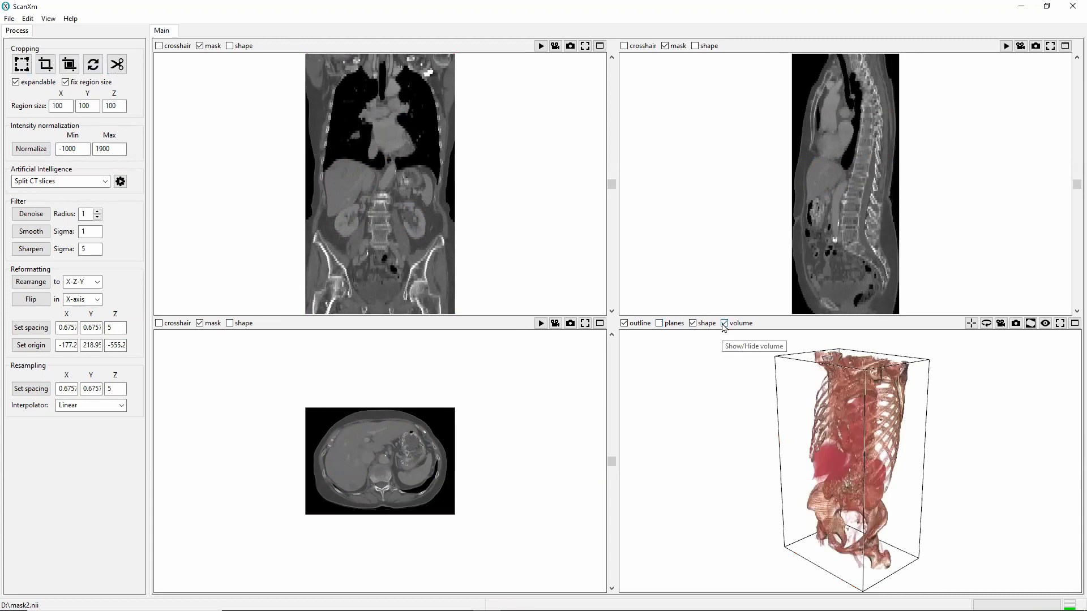
- Maximize the coronal view, check the liver edge up close, and run the Split CT slices AI twice
click(600, 46)
scroll(525, 272, up, 5)
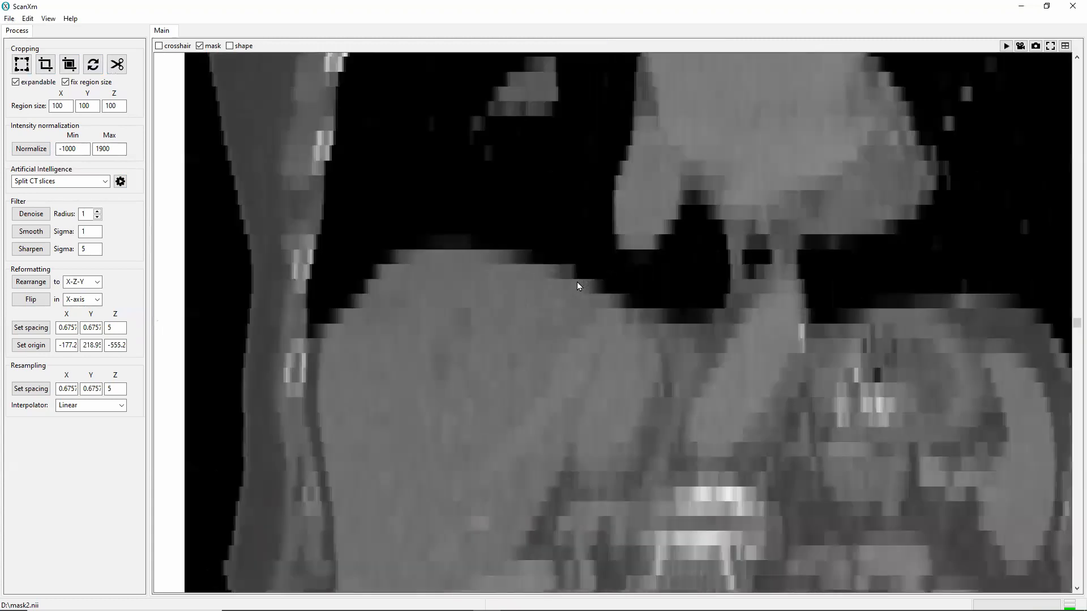
scroll(577, 284, up, 2)
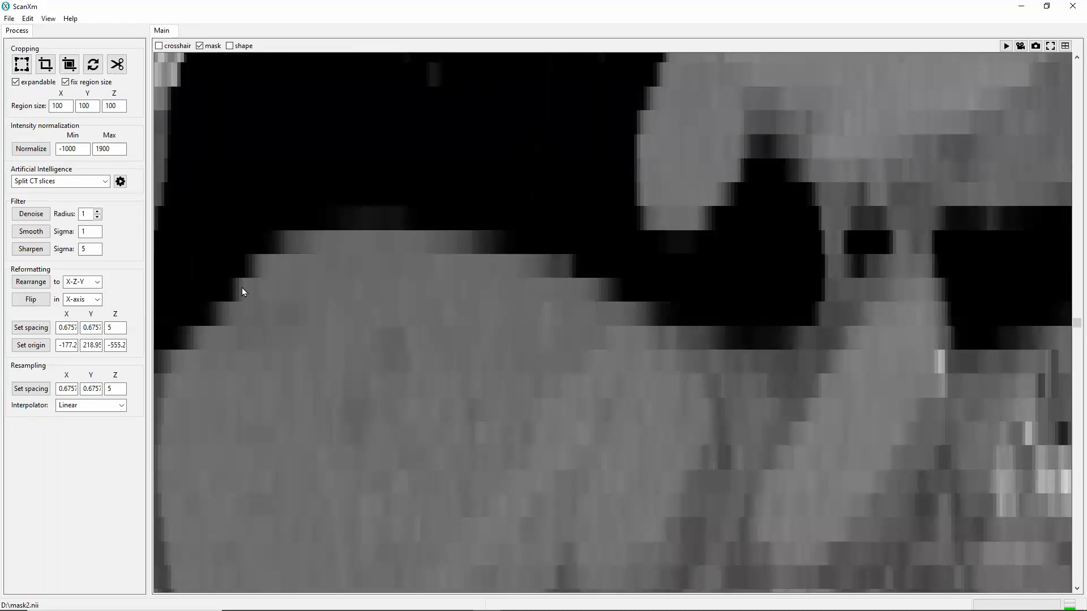
click(120, 182)
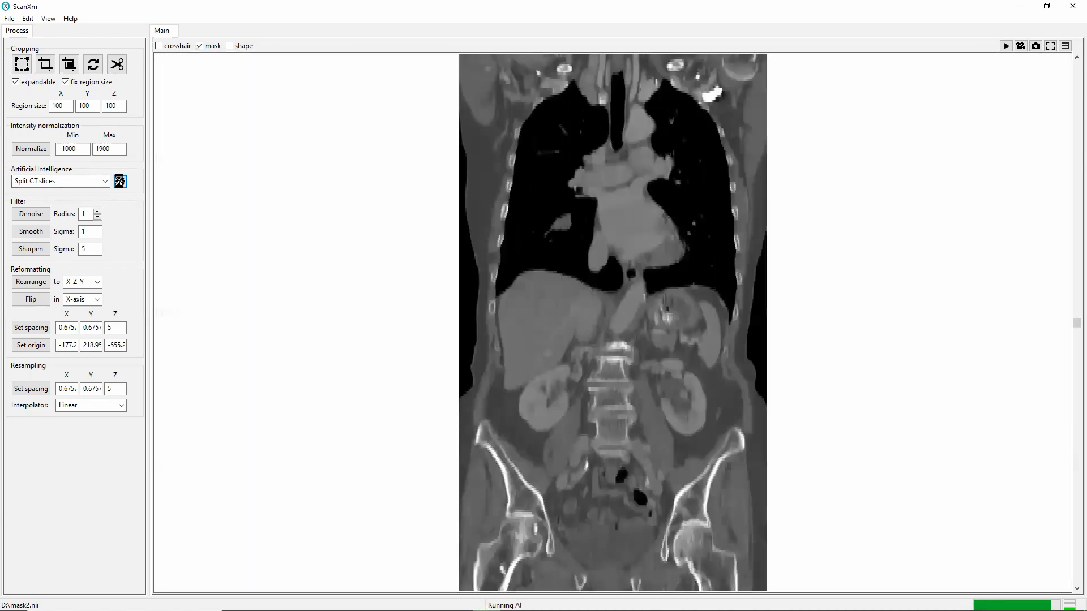
click(120, 181)
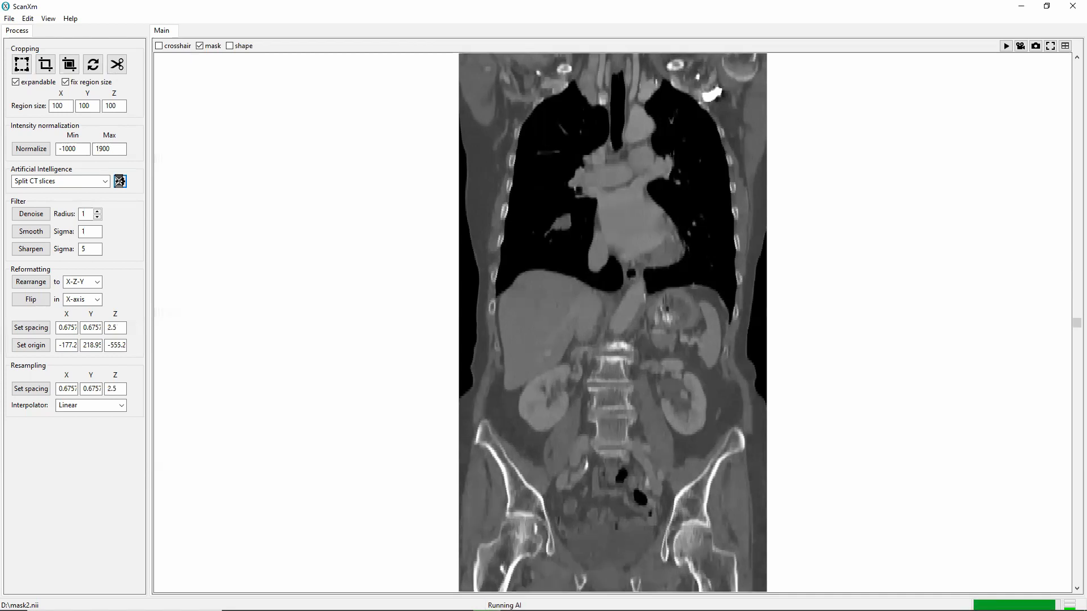
- Examine the liver boundary up close, then restore the four-view layout with the coronal slice fitted to its view
scroll(579, 278, up, 4)
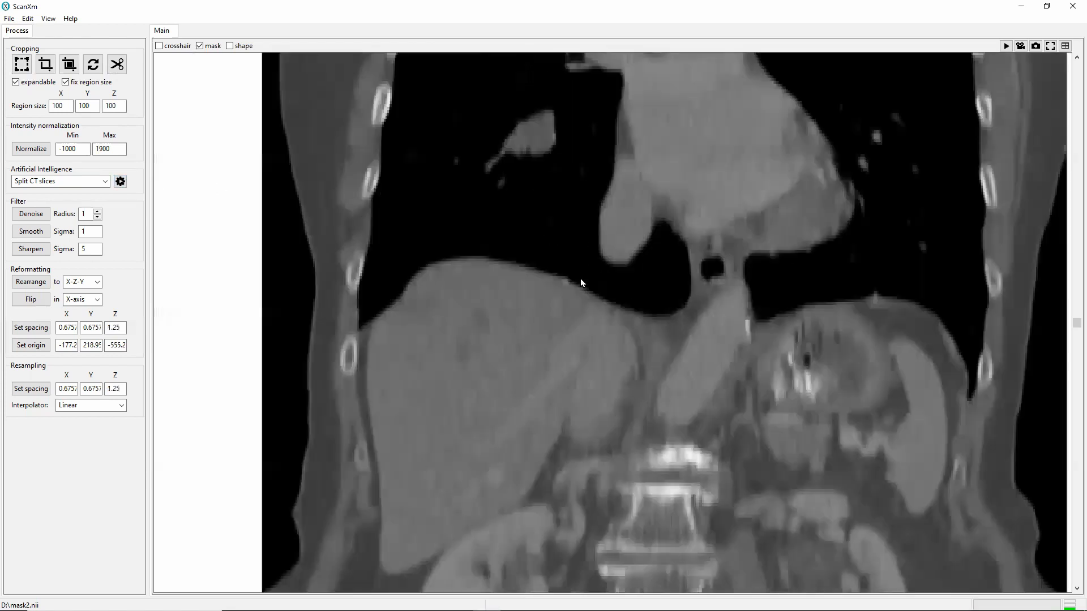
scroll(580, 278, up, 2)
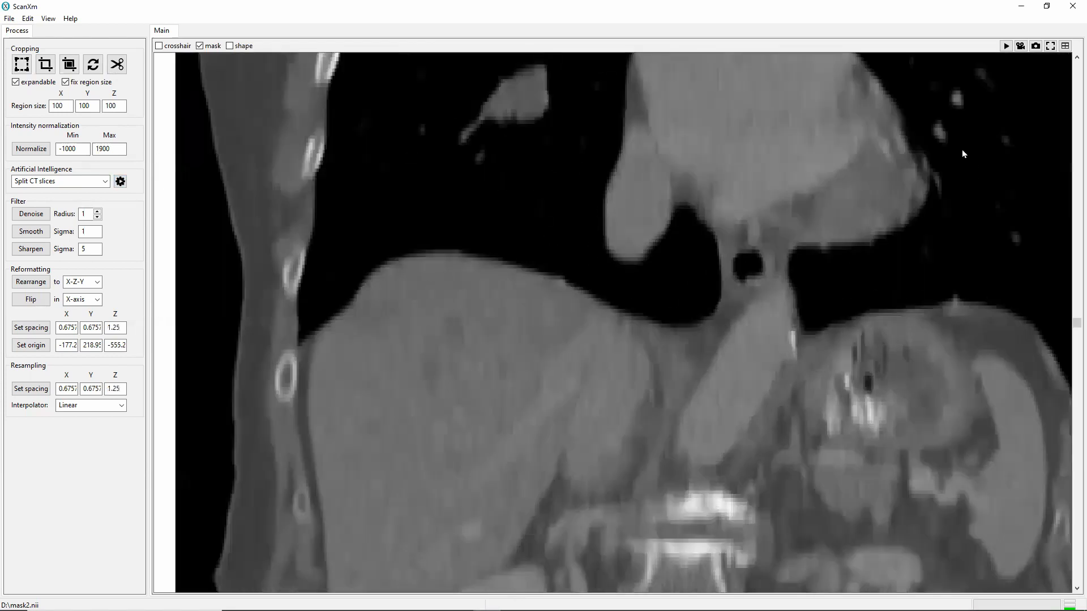
click(1064, 46)
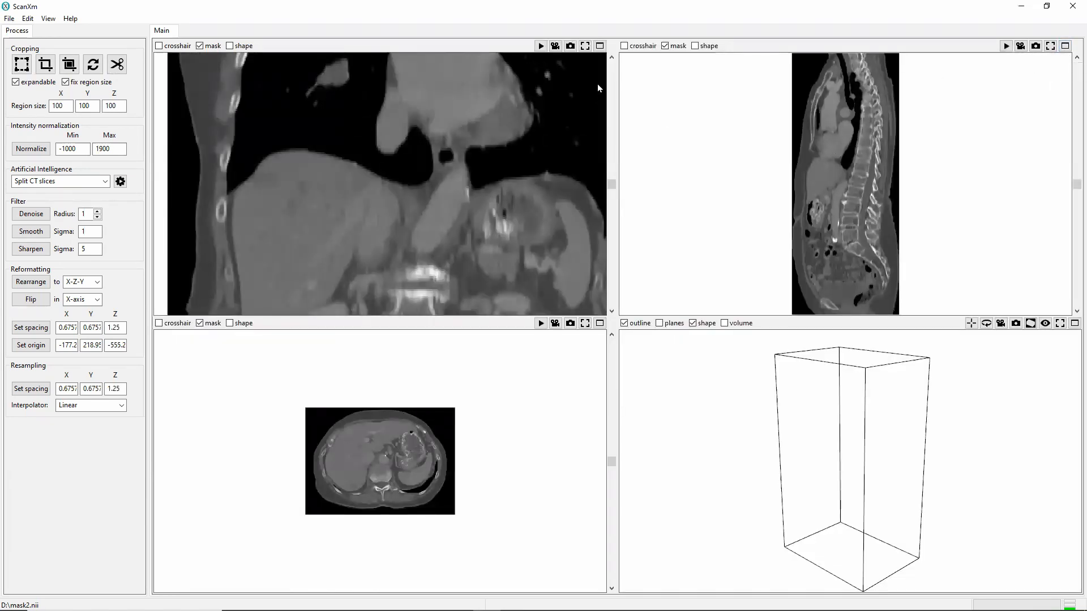
click(585, 46)
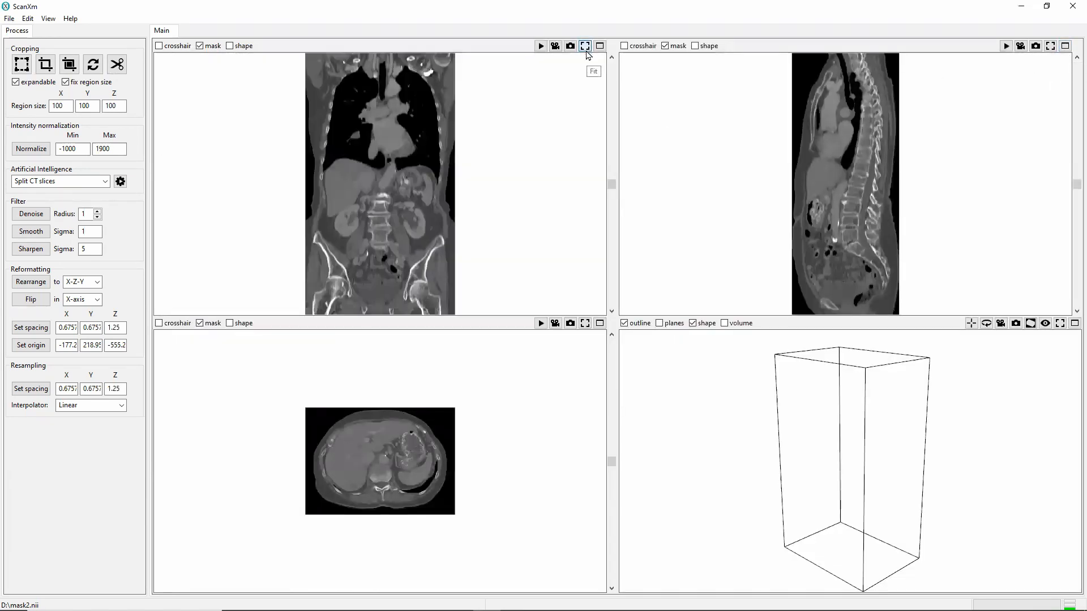
- Examine the volume rendering from a slightly different angle, then switch the 3D view back to slice planes
click(736, 324)
mouse_move(809, 479)
mouse_down()
mouse_move(909, 464)
mouse_move(829, 470)
mouse_up()
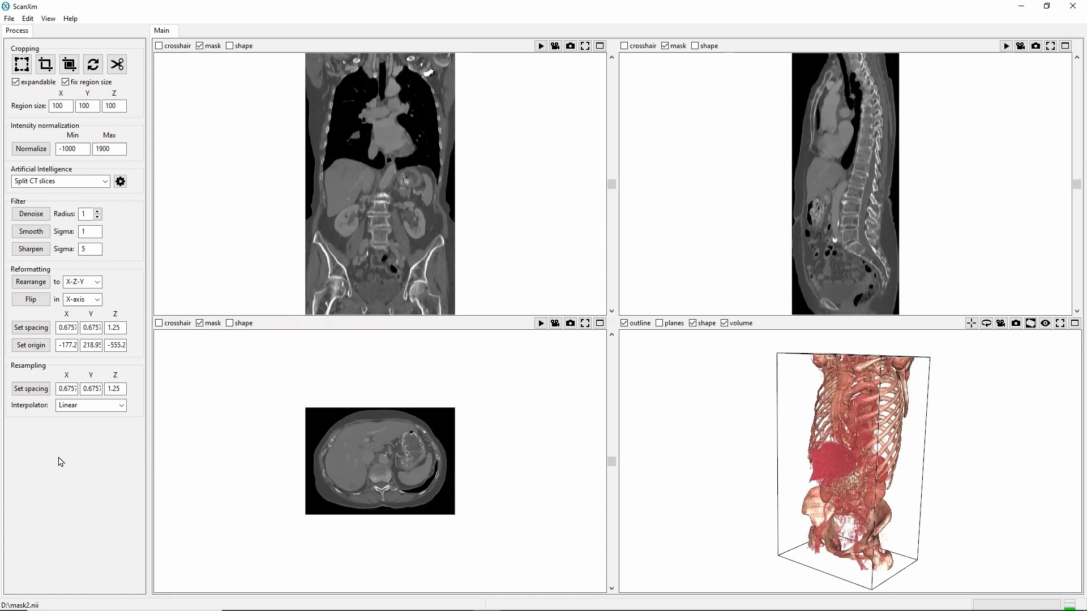
click(725, 324)
click(659, 323)
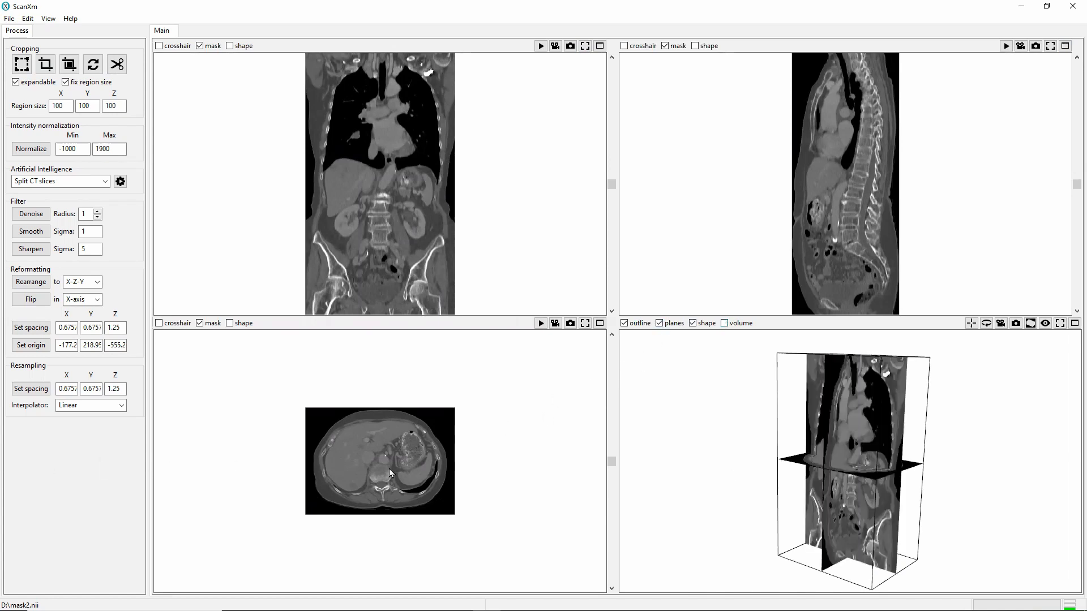
- Denoise the volume with radius 1, smooth it with sigma 1, and sharpen it with sigma 5
scroll(384, 467, up, 5)
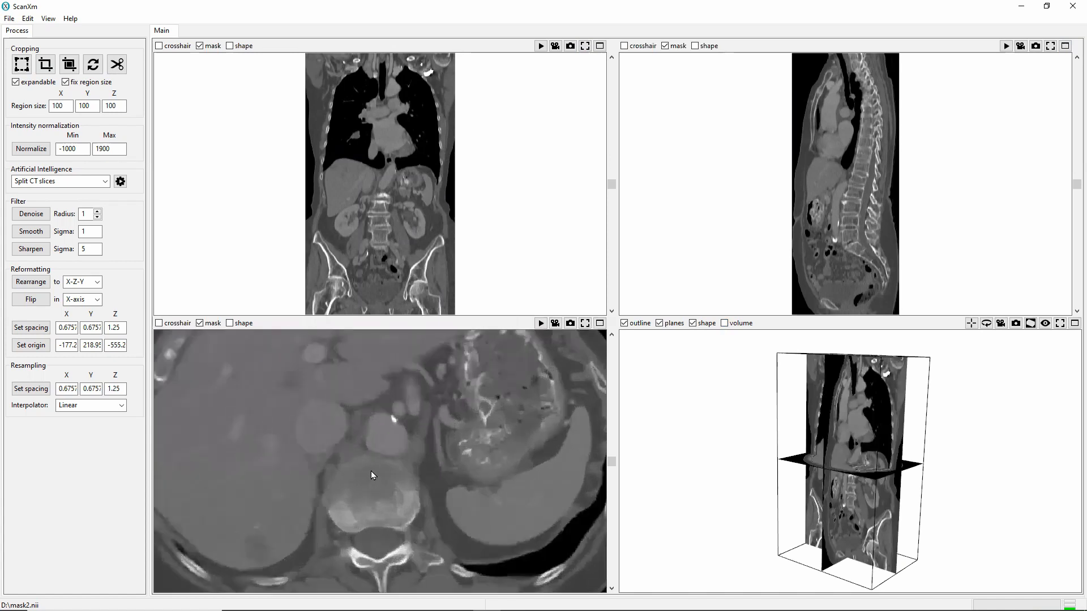
click(31, 214)
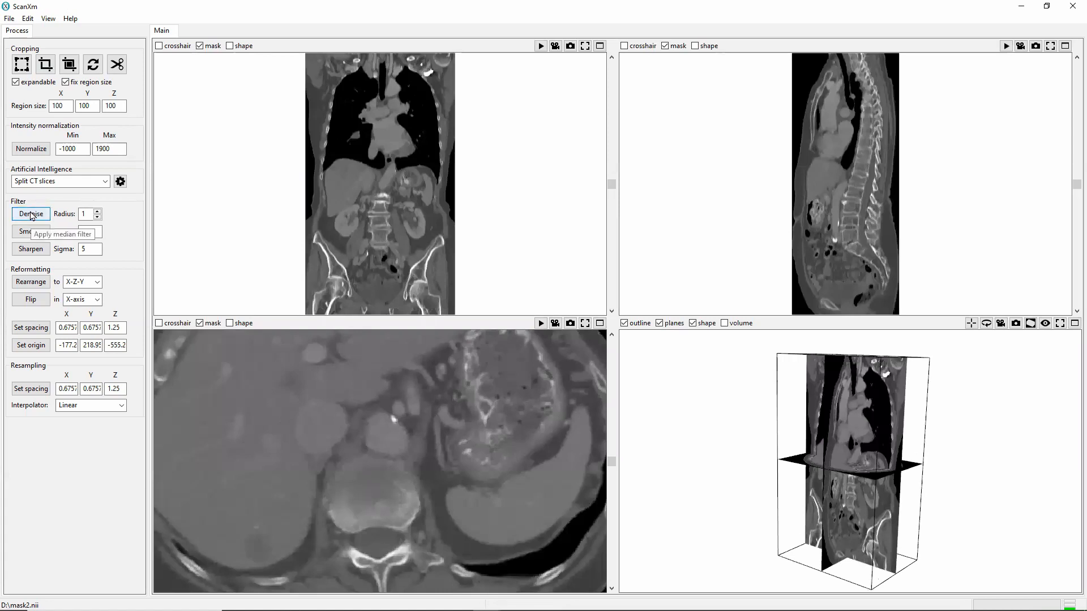
click(30, 231)
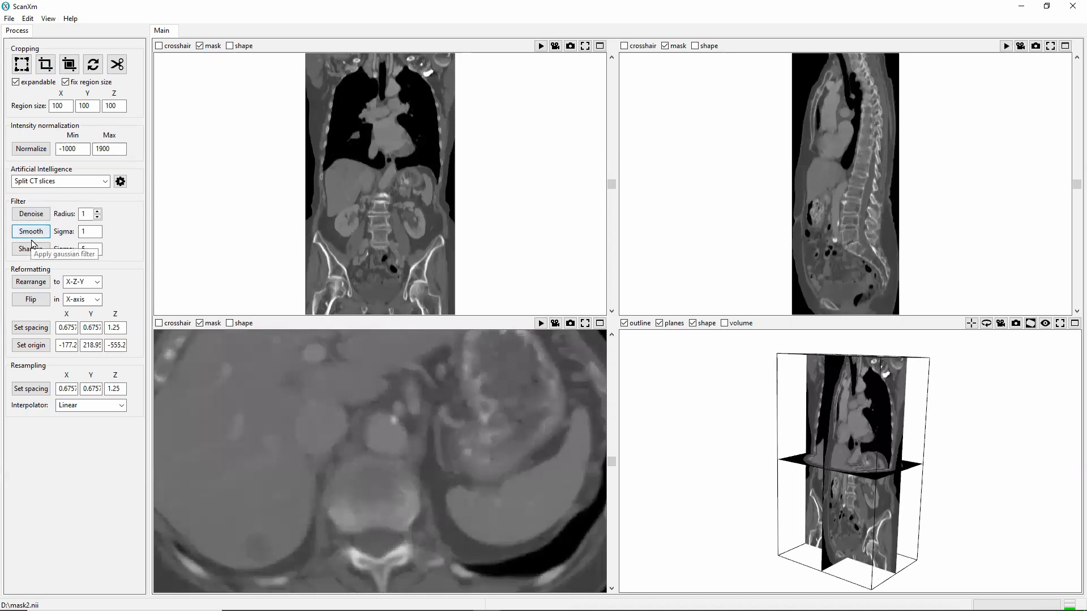
click(31, 250)
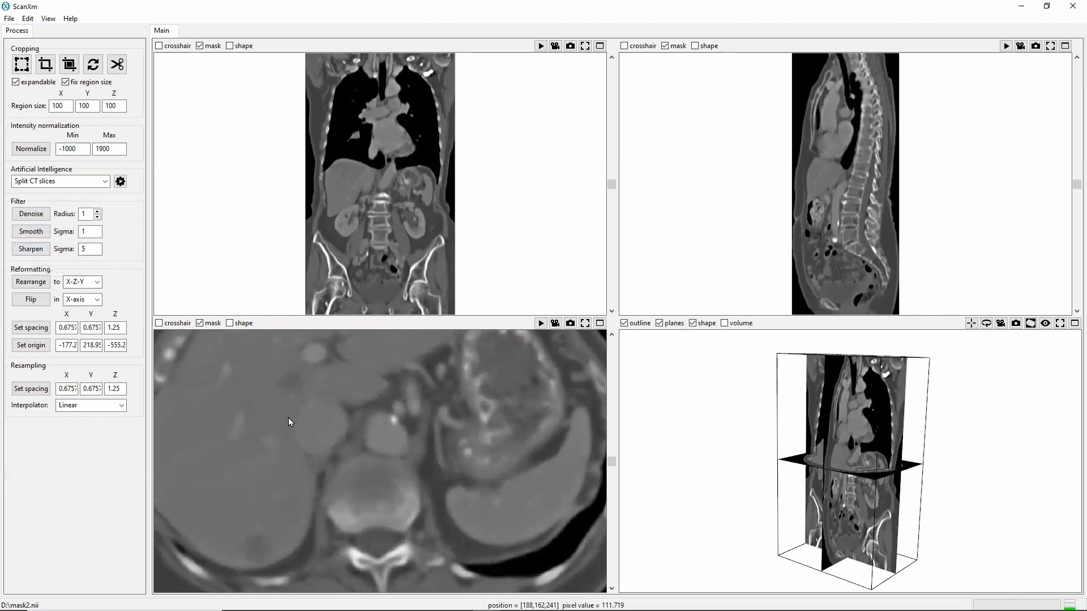
- Undo the sharpening, smoothing and denoising, and adjust the display brightness and contrast on the coronal slice
key(ctrl+z)
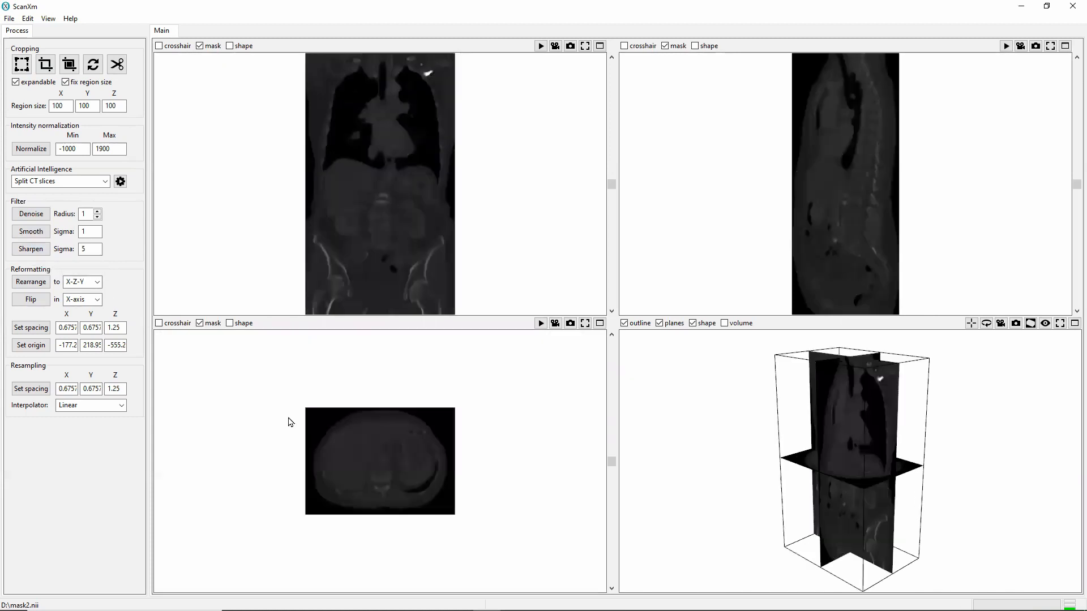
key(ctrl+z)
key(ctrl+z)
drag(321, 141, 460, 298)
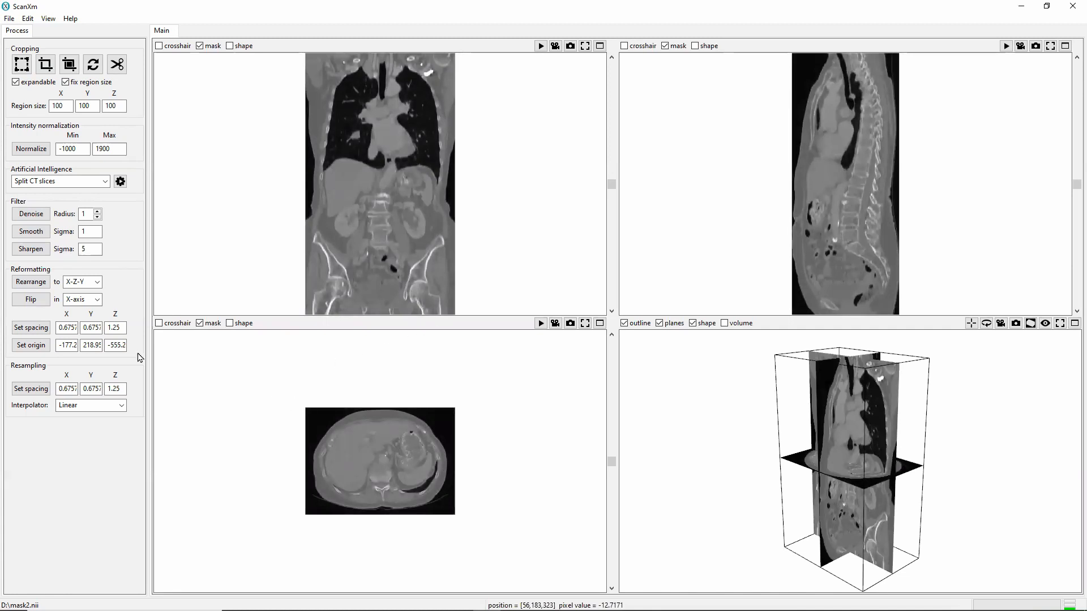
- Try rearranging the volume's axes to X-Z-Y and flipping it in the X-axis
click(31, 283)
click(31, 300)
- Show the Info Panel and resample the volume to a spacing of 1 in X, Y and Z with linear interpolation
drag(59, 389, 126, 389)
text(111)
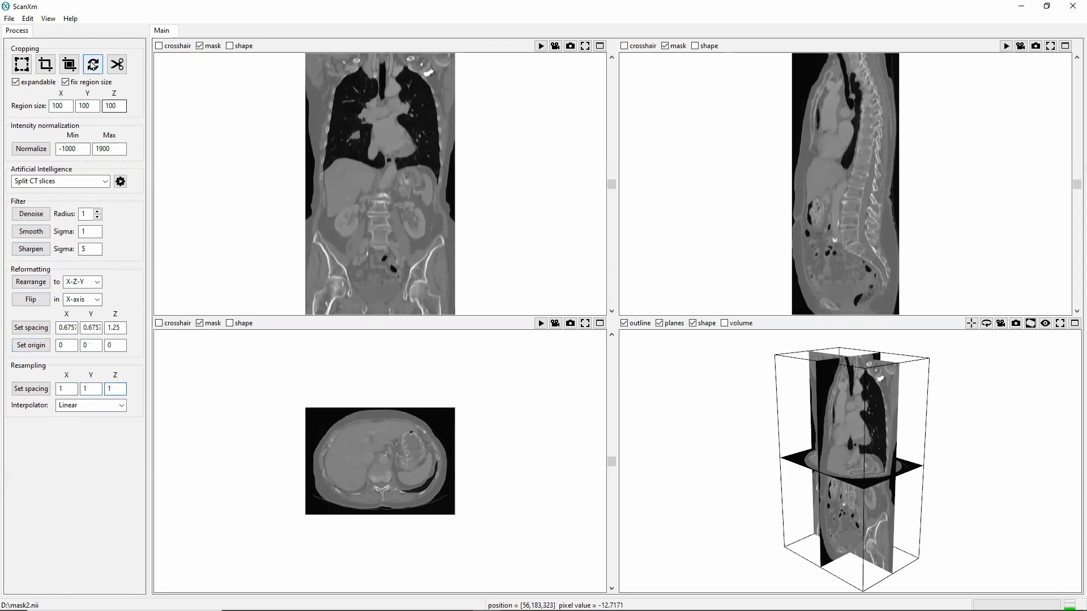
click(50, 19)
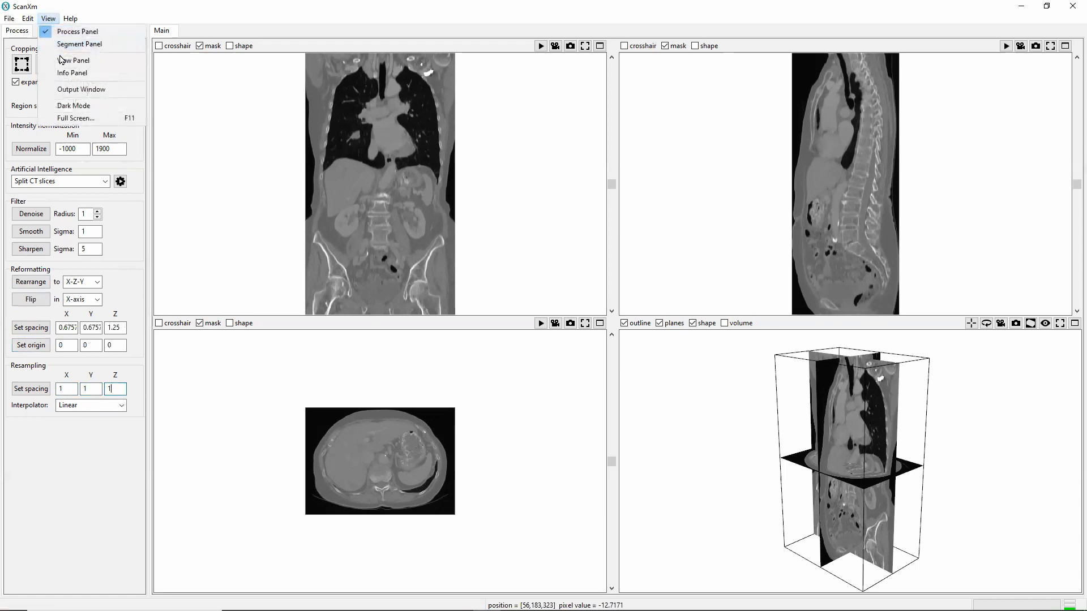
click(66, 74)
drag(141, 262, 144, 312)
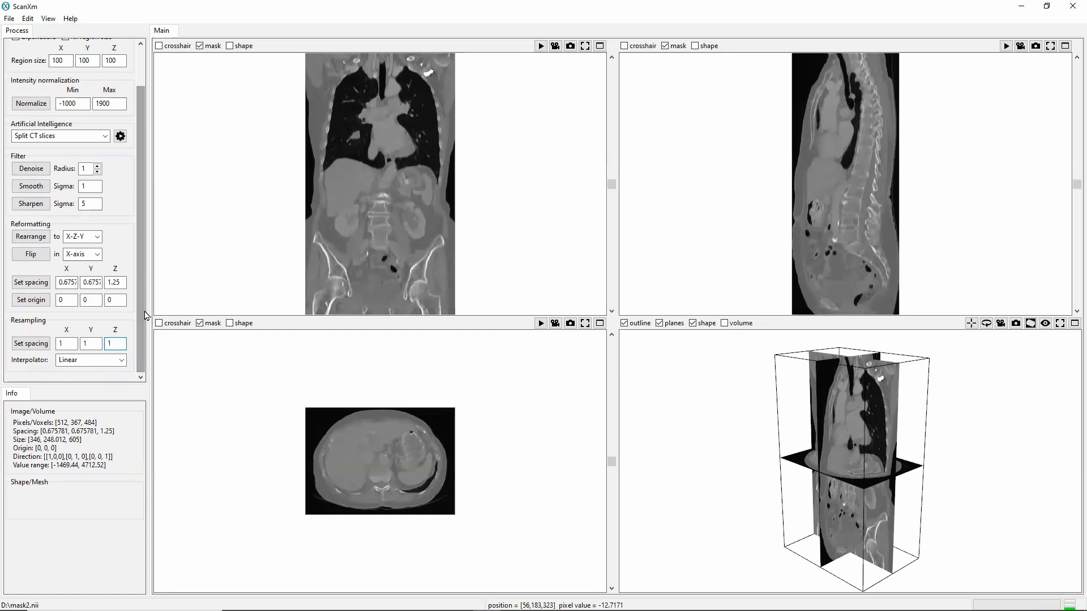
click(28, 342)
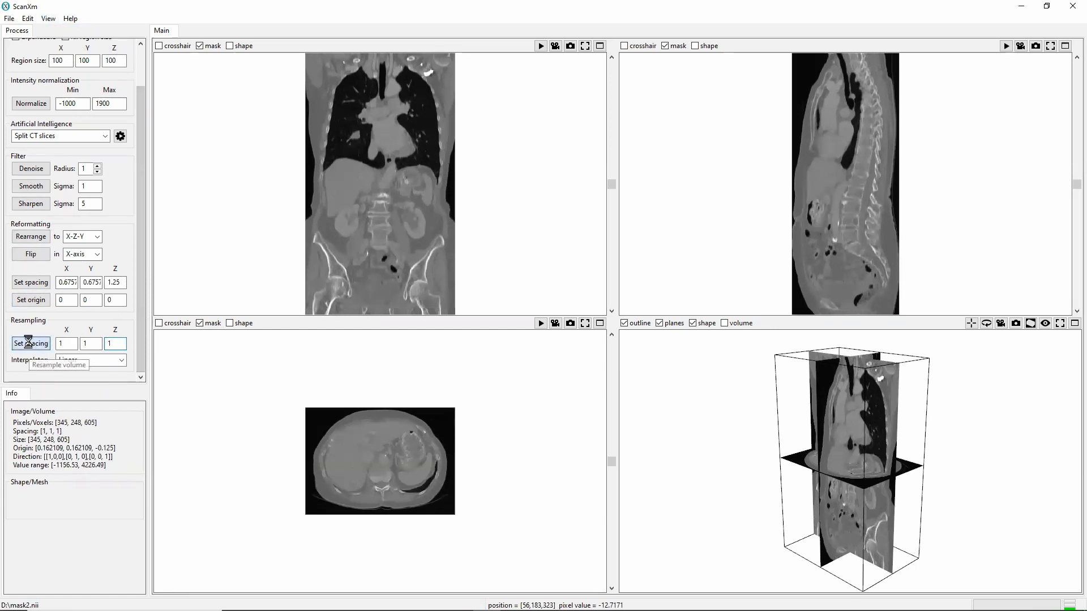